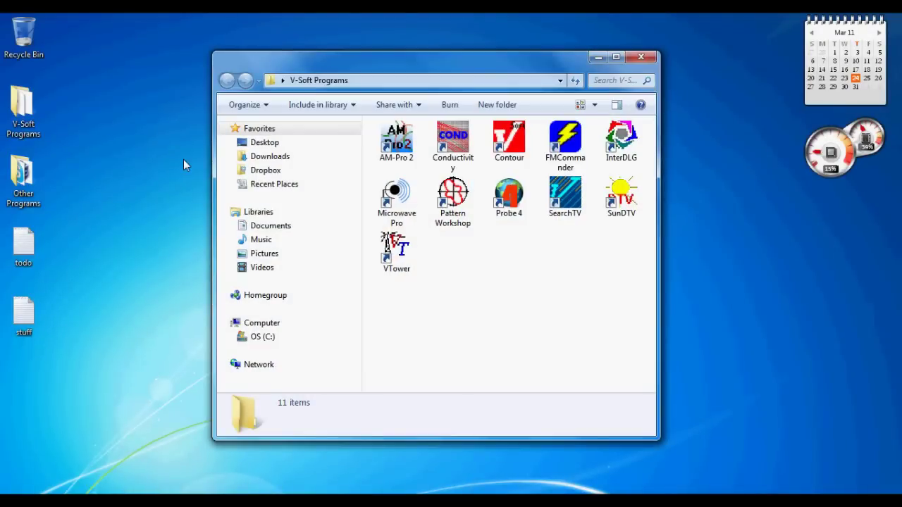
Open Probe 4 and start a new Coverage Study in the wizard, accepting the default terrain, geographic and calculation area options
double_click(505, 215)
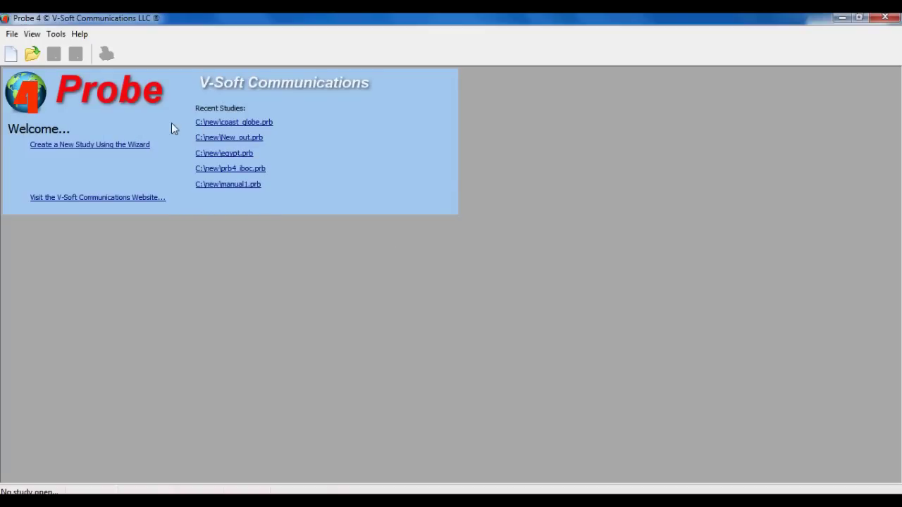
click(127, 147)
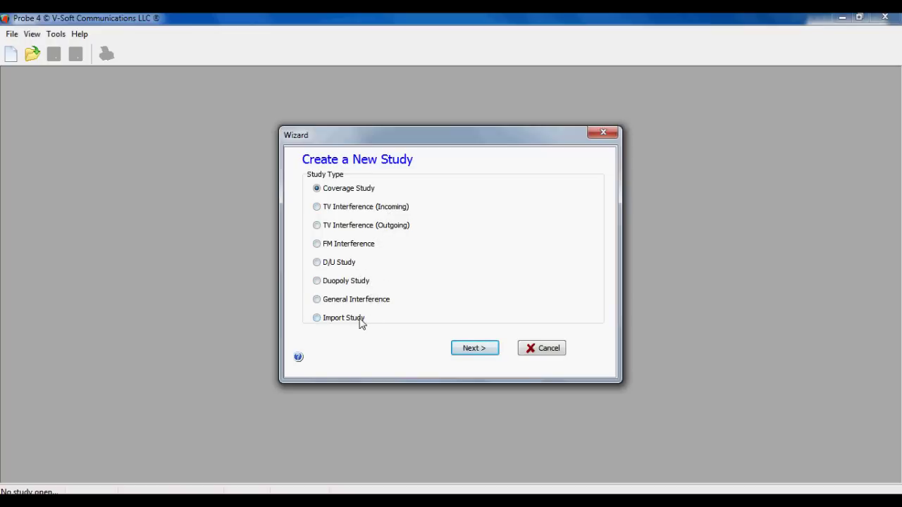
click(467, 352)
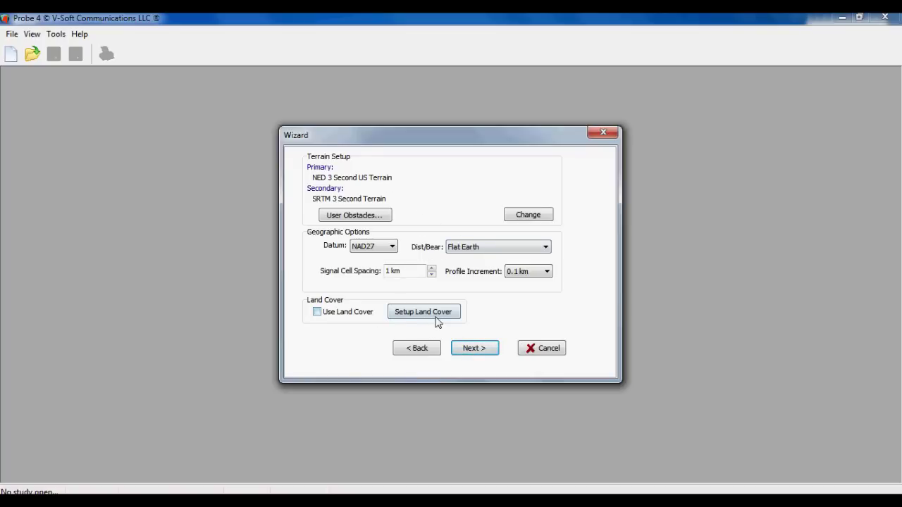
click(476, 349)
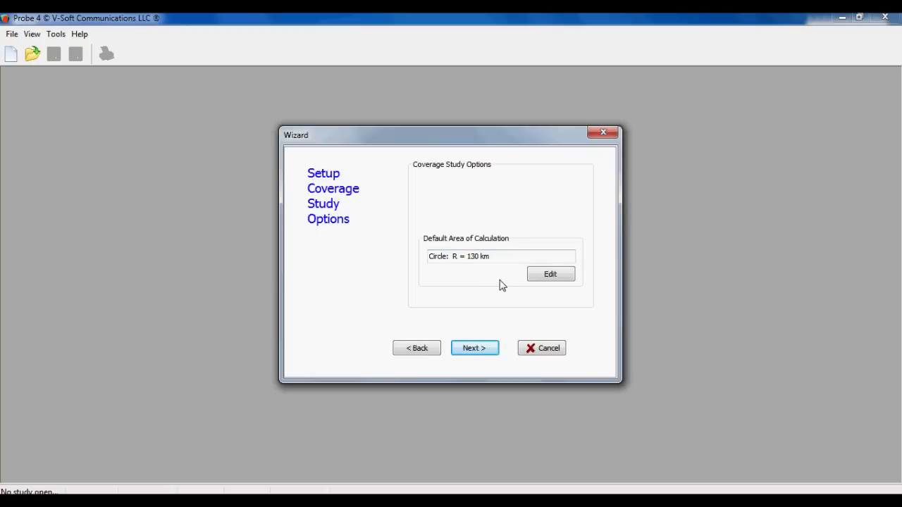
click(486, 350)
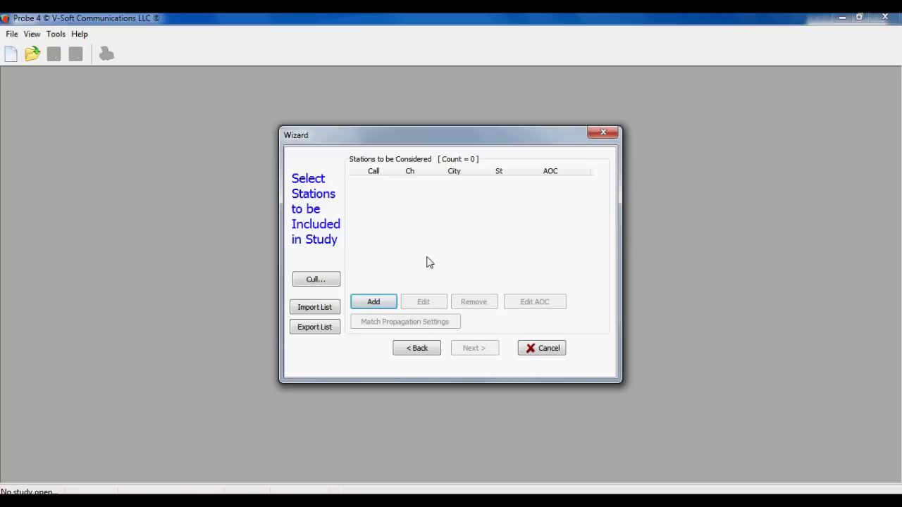
Add a station by searching the FM database for "denver" and loading the licensed 100 kW KOSI record on channel 266
click(384, 305)
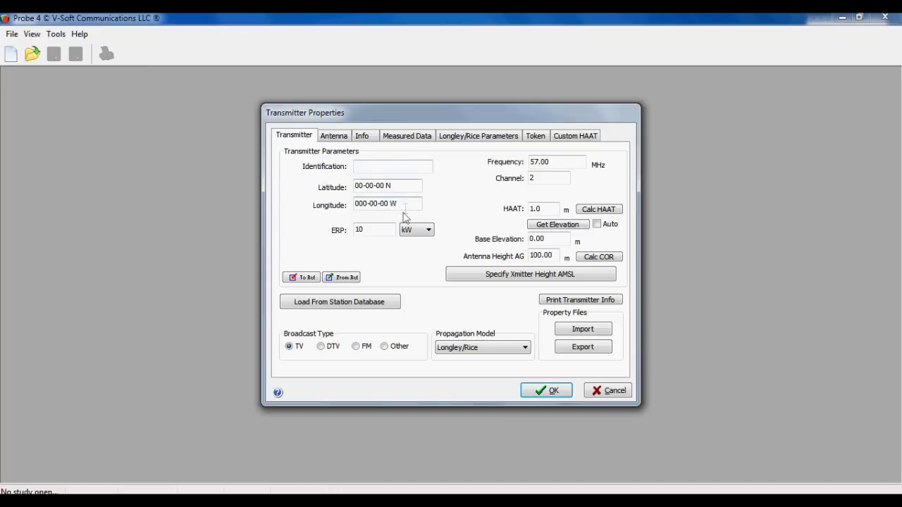
click(379, 312)
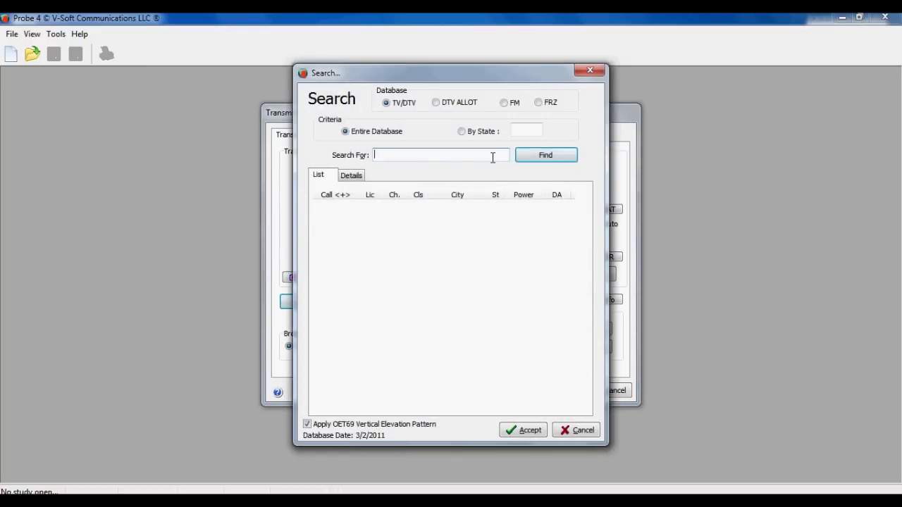
click(505, 104)
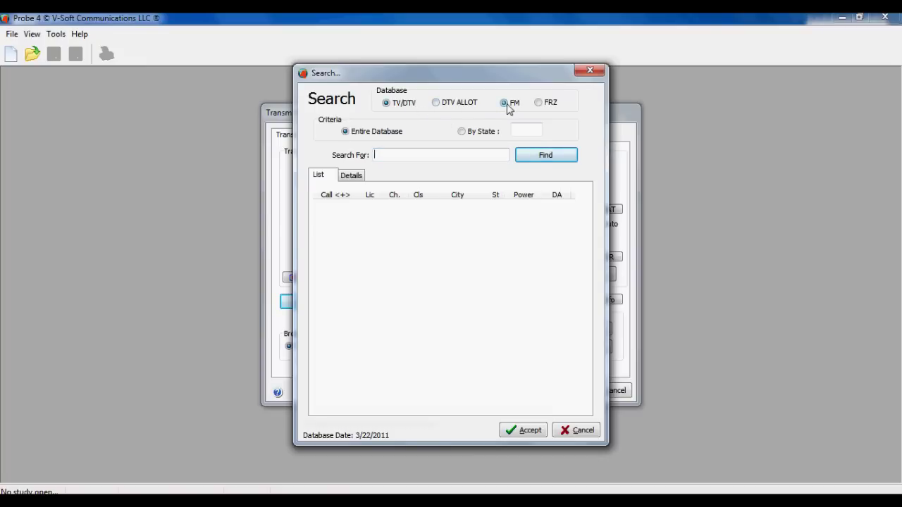
click(433, 153)
text(denver)
key(Return)
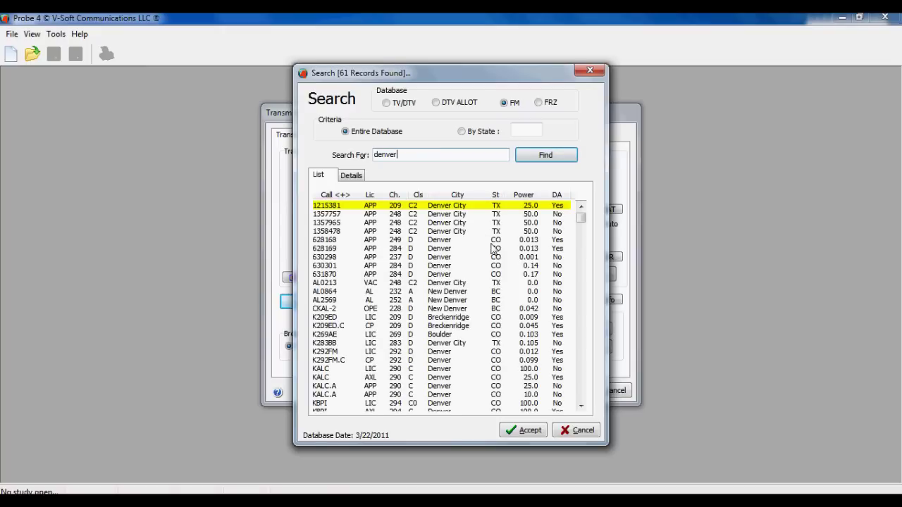
drag(585, 223, 580, 347)
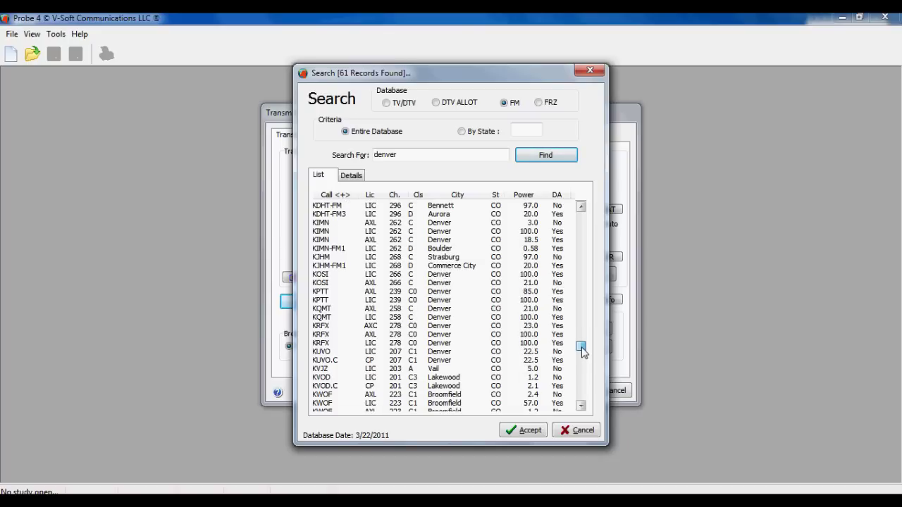
click(359, 275)
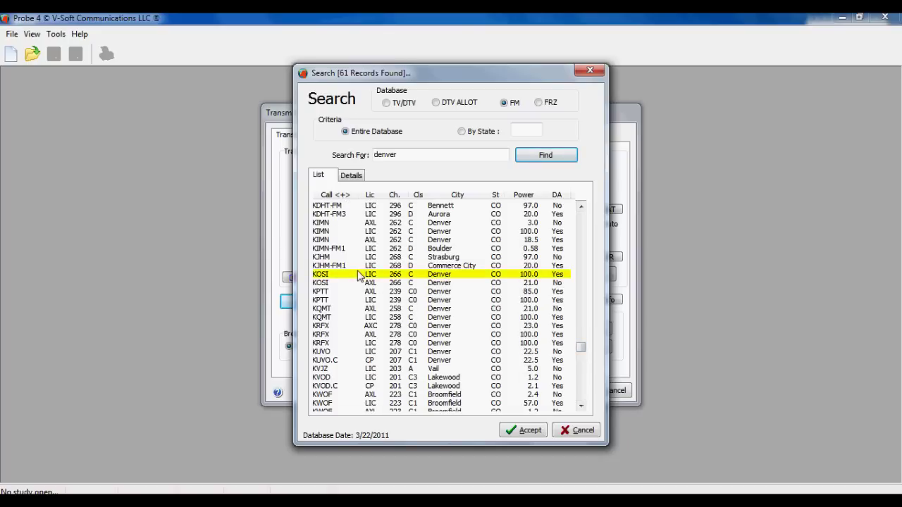
click(522, 429)
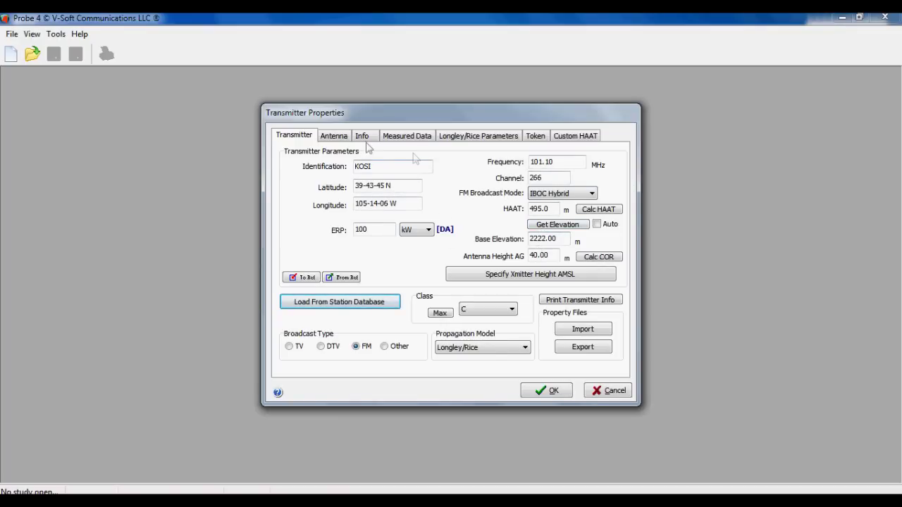
Review the KOSI transmitter's antenna patterns, station info, measured data settings and Longley/Rice parameters
click(344, 137)
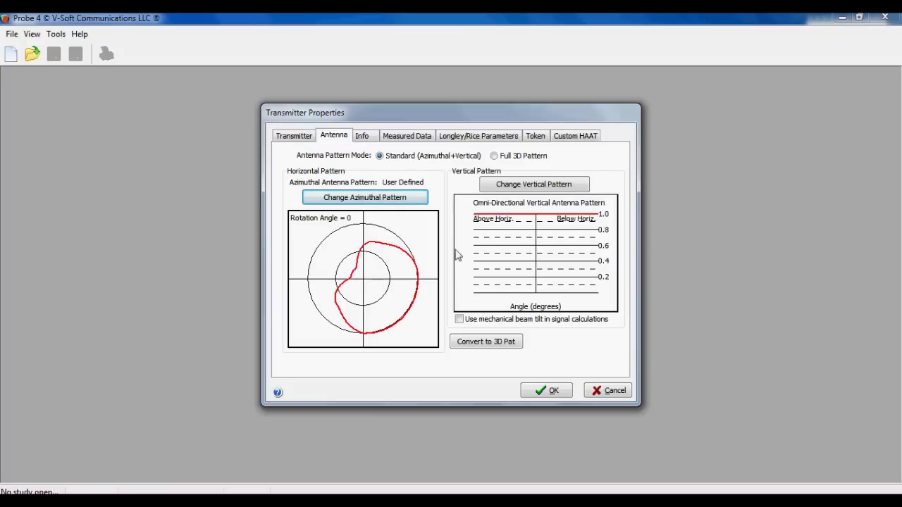
click(363, 137)
click(415, 140)
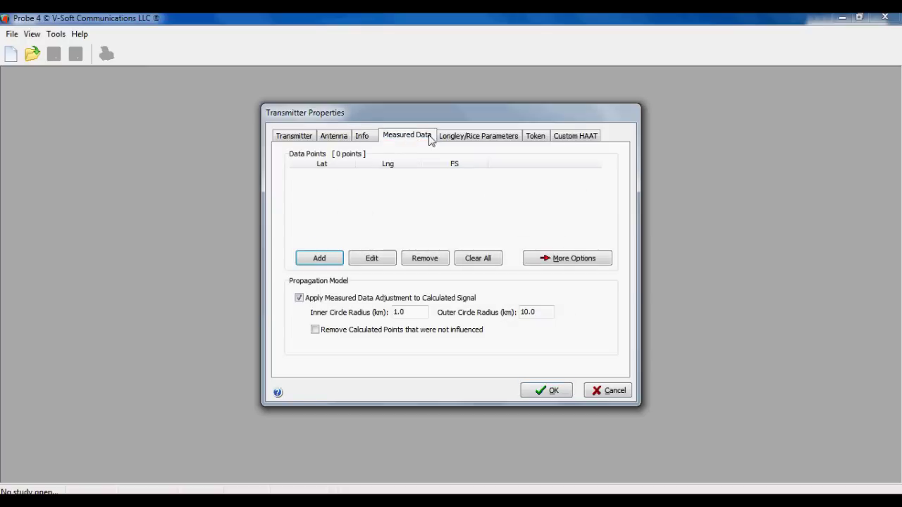
click(465, 139)
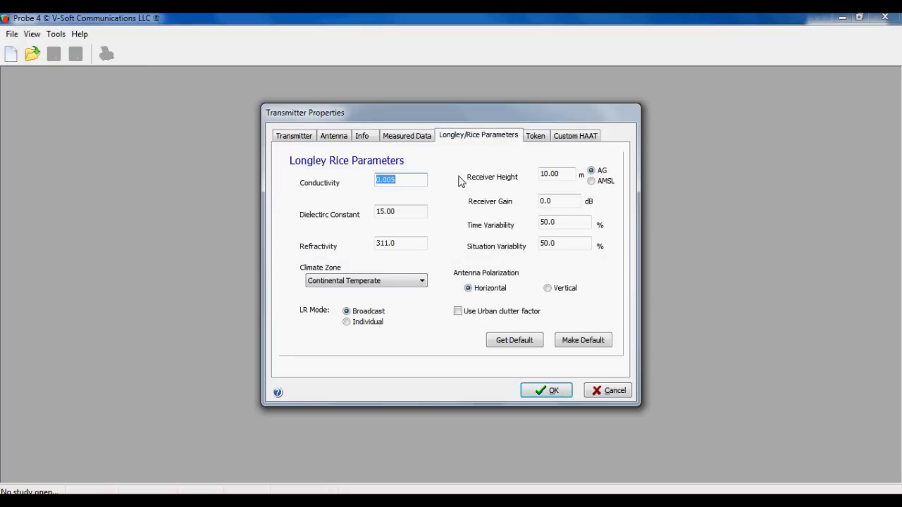
click(302, 137)
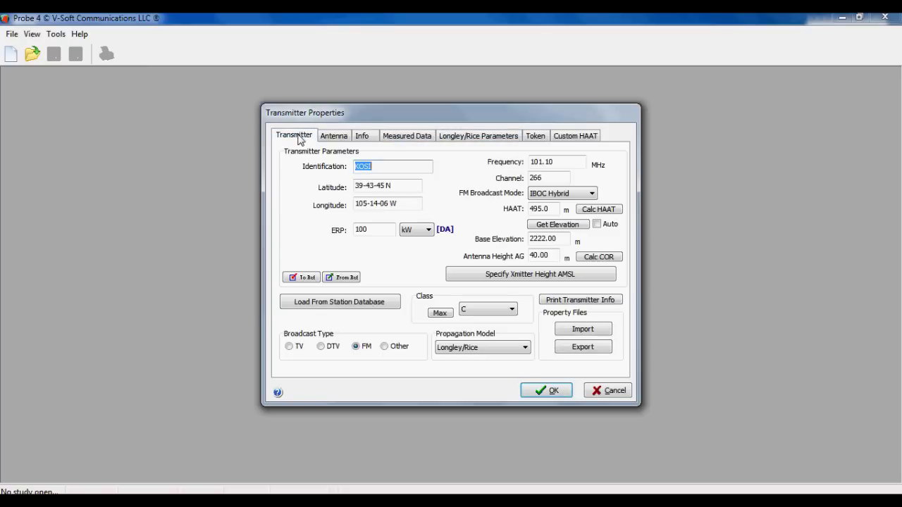
Choose Longley/Rice as the propagation model, accept the transmitter properties and finish creating the coverage study
click(473, 349)
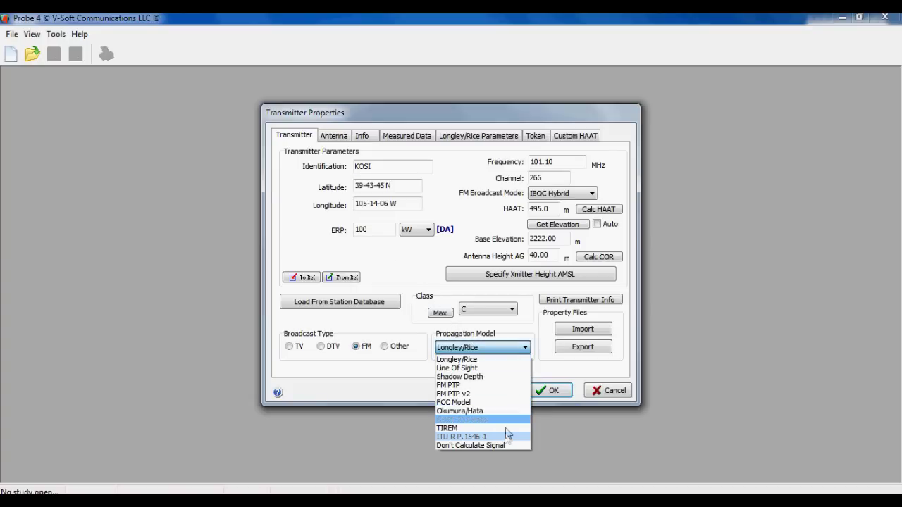
click(496, 360)
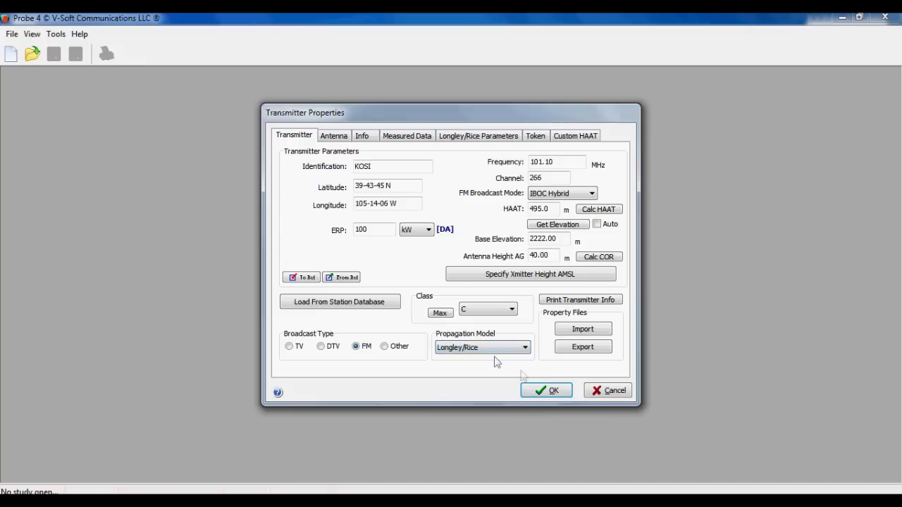
click(553, 395)
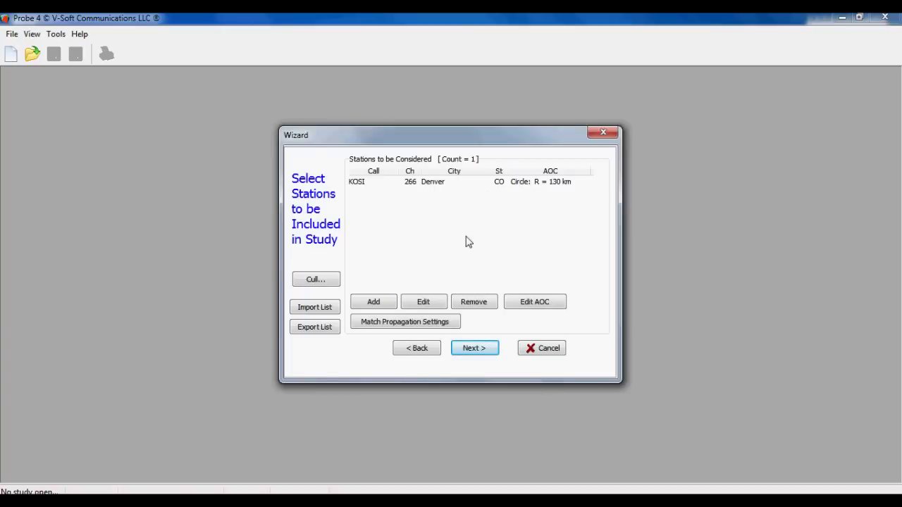
click(475, 348)
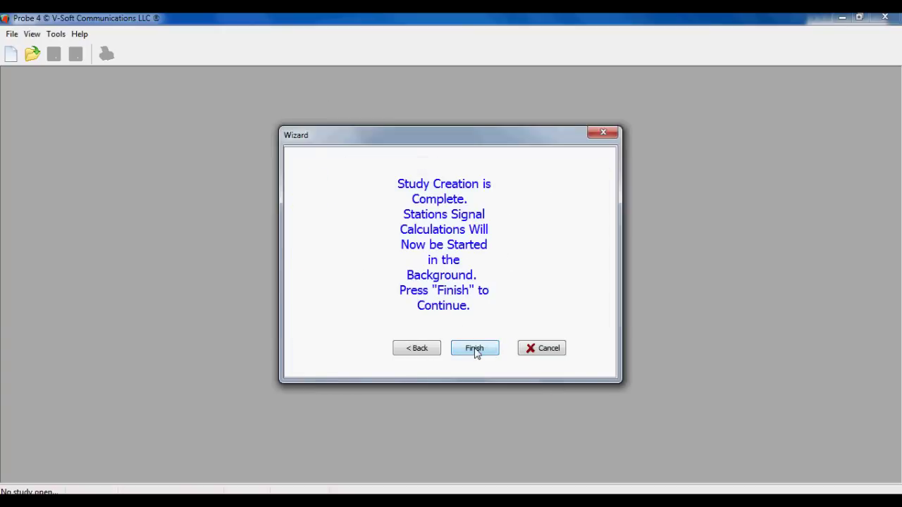
click(475, 351)
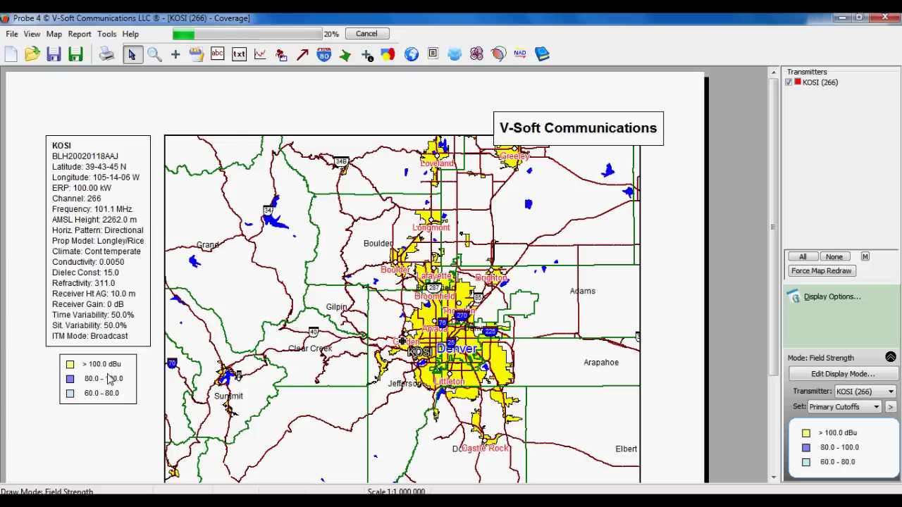
Move the field strength legend into the map's upper-left corner and redraw the map in coverage mode once the signal calculations finish
drag(109, 379, 223, 170)
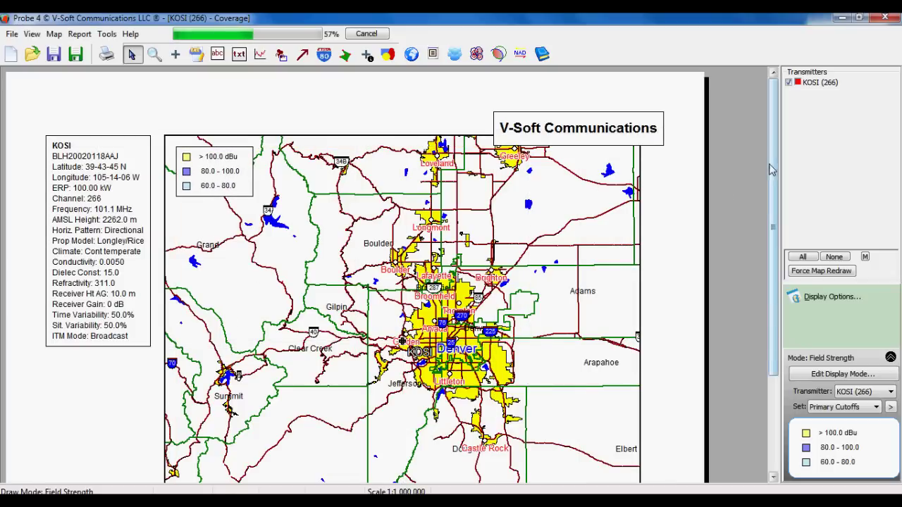
drag(772, 186, 717, 187)
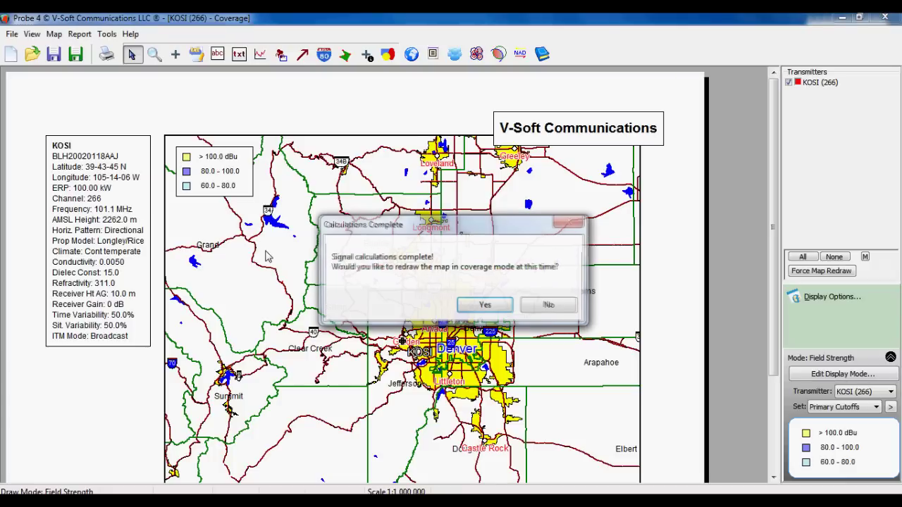
click(484, 307)
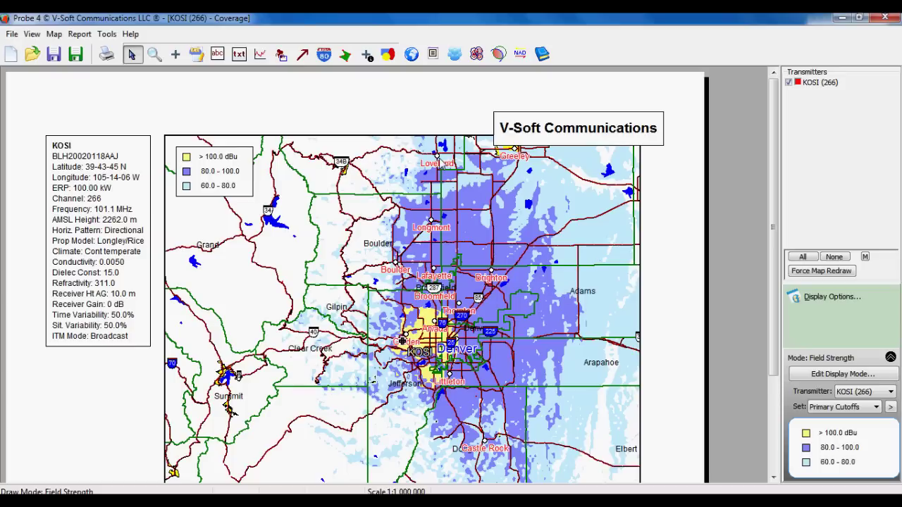
Hide the roads on the coverage map through the map features settings
click(412, 55)
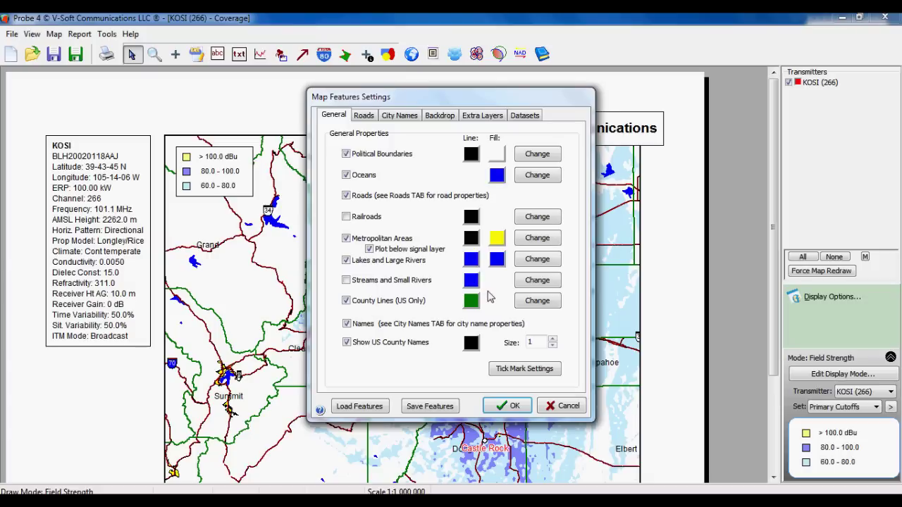
click(347, 195)
click(512, 407)
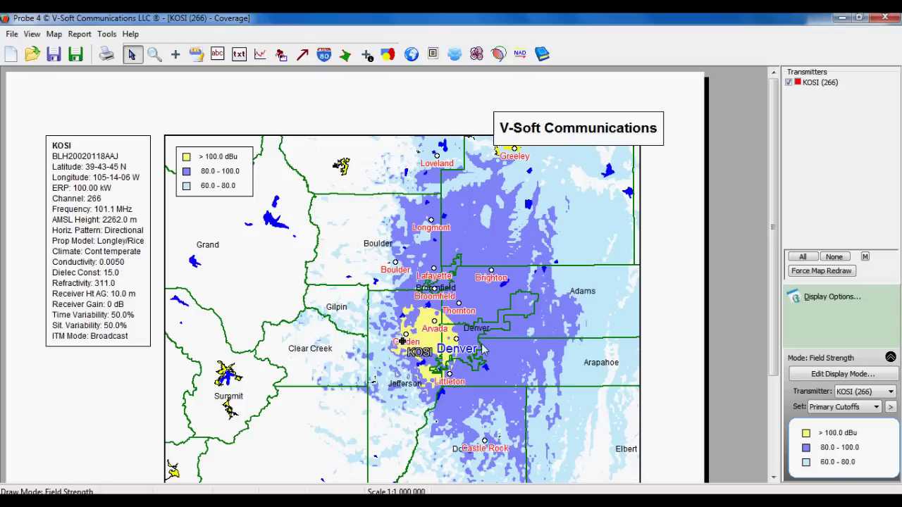
Add an FCC F(50-50) 60 dBu contour to the KOSI transmitter with the default red solid line, width 3
double_click(401, 341)
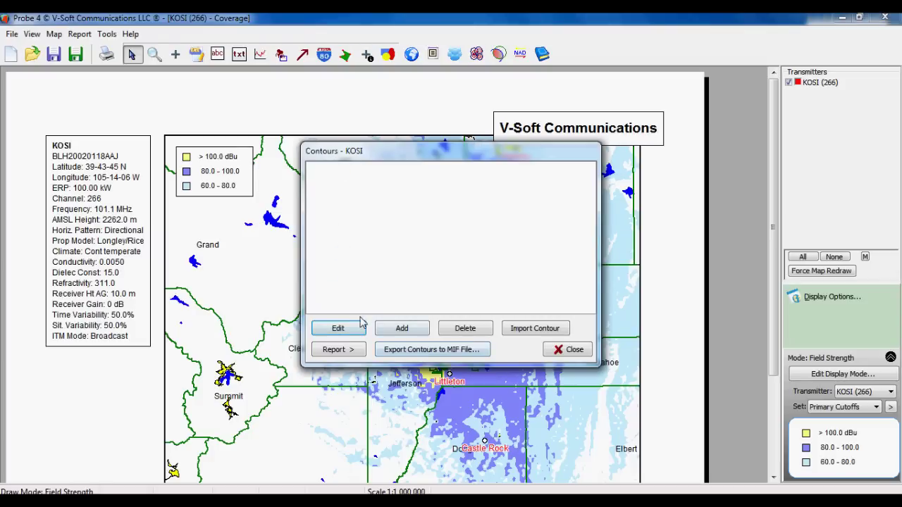
click(400, 329)
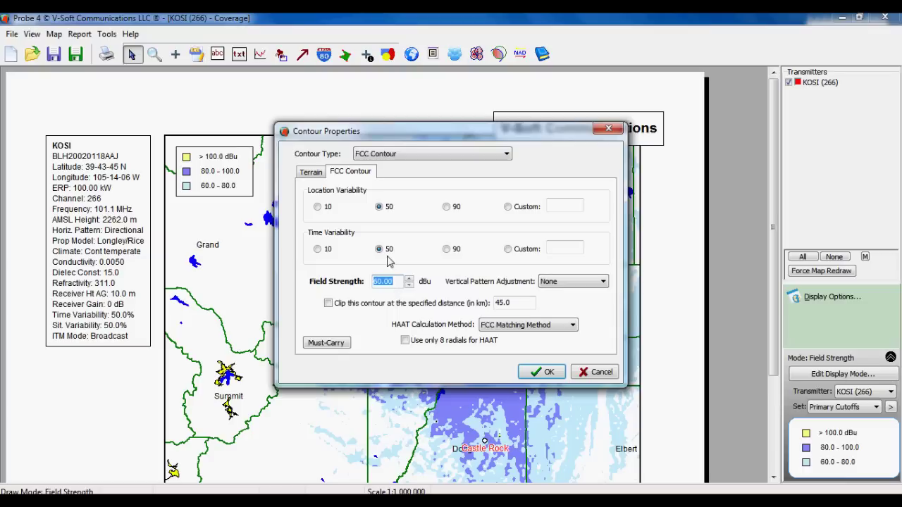
click(532, 370)
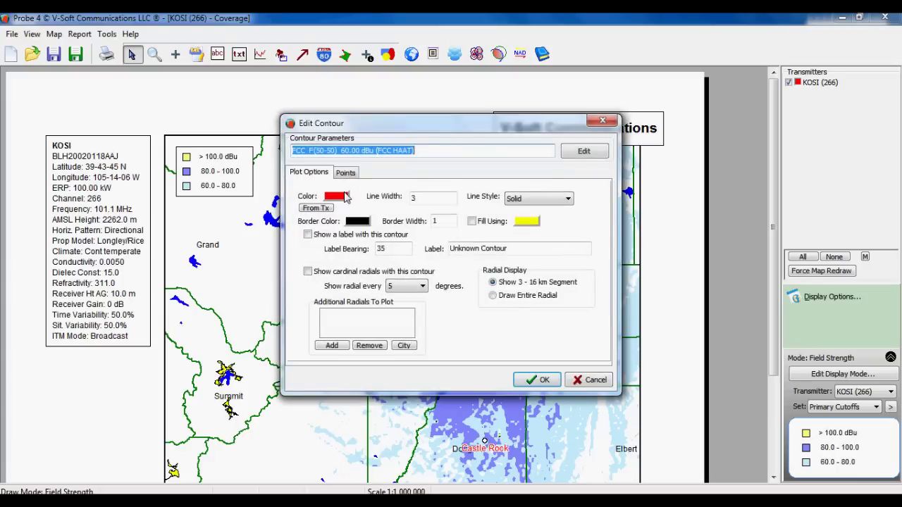
click(529, 381)
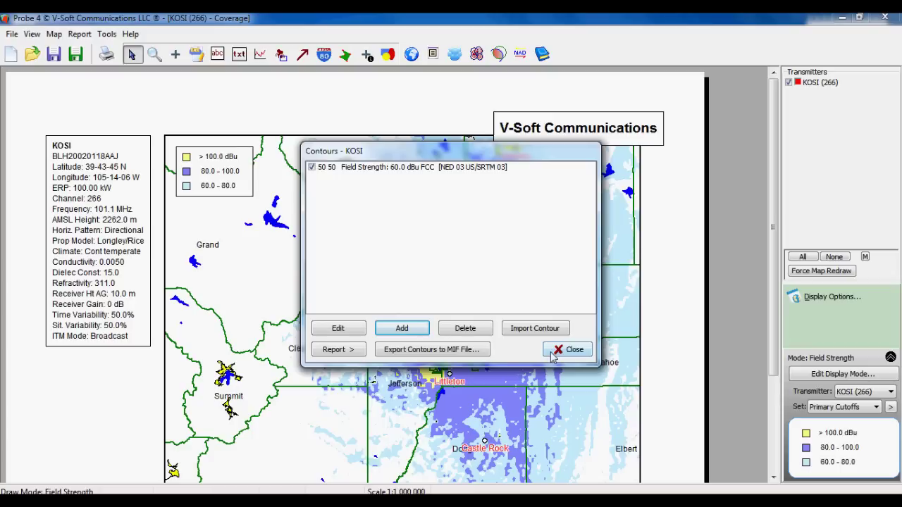
click(567, 349)
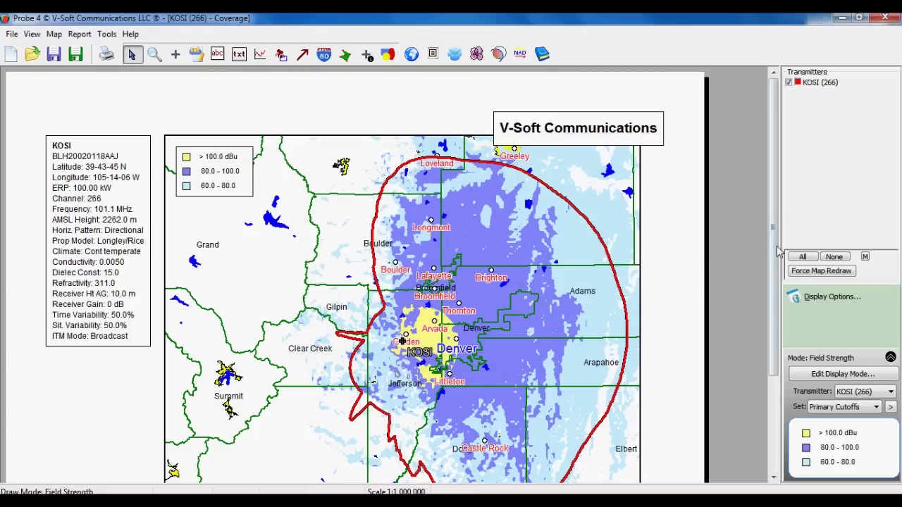
Zoom the coverage map in on the area south of the KOSI transmitter and return to the previous scale
drag(773, 252, 780, 292)
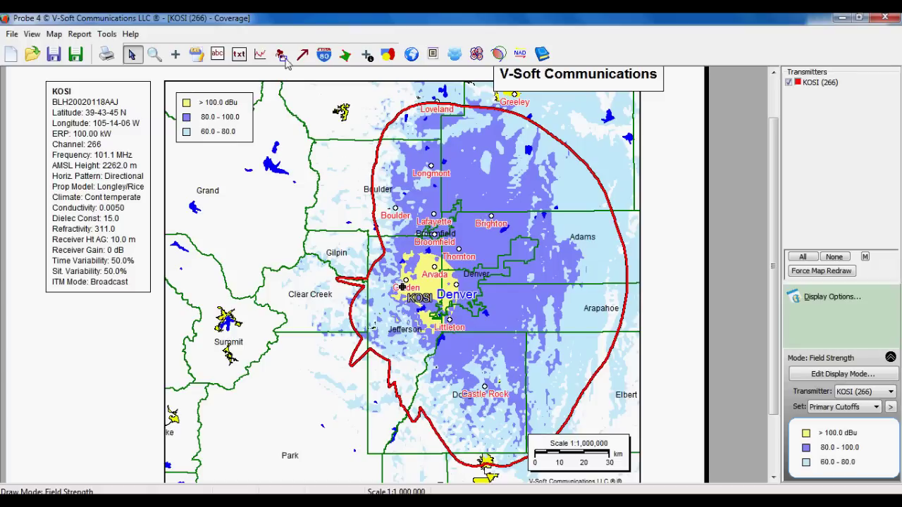
click(154, 54)
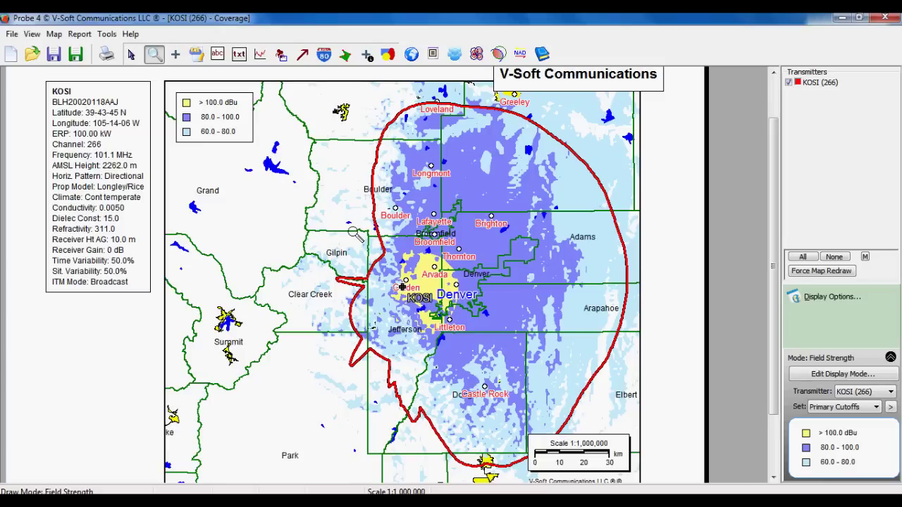
mouse_move(336, 277)
mouse_down()
mouse_move(459, 365)
mouse_move(508, 435)
mouse_up()
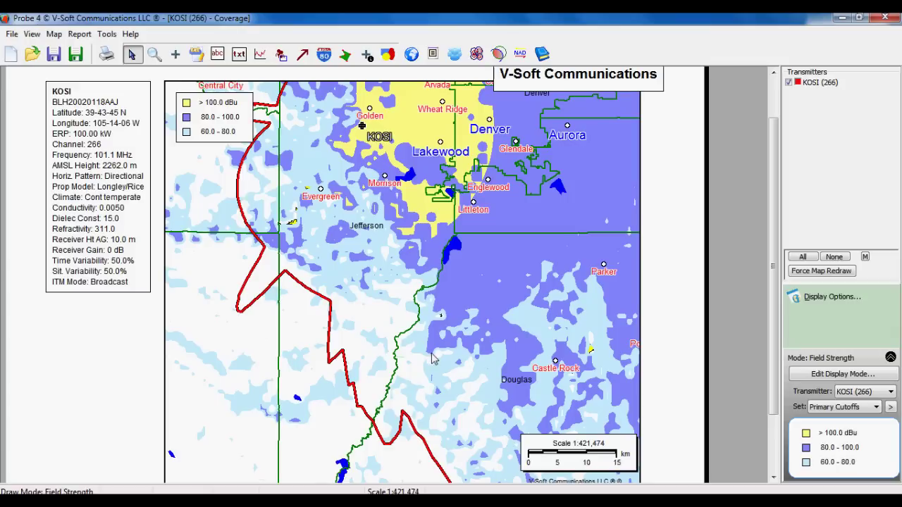
click(154, 54)
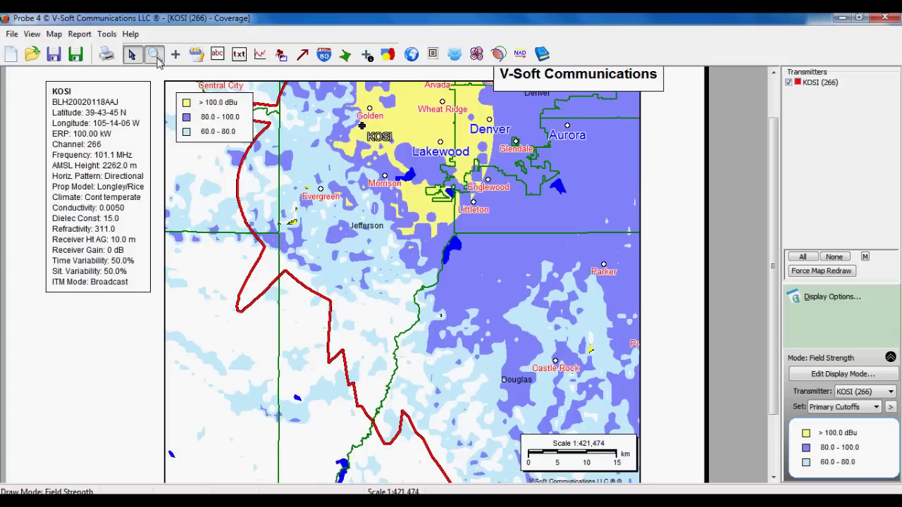
right_click(296, 196)
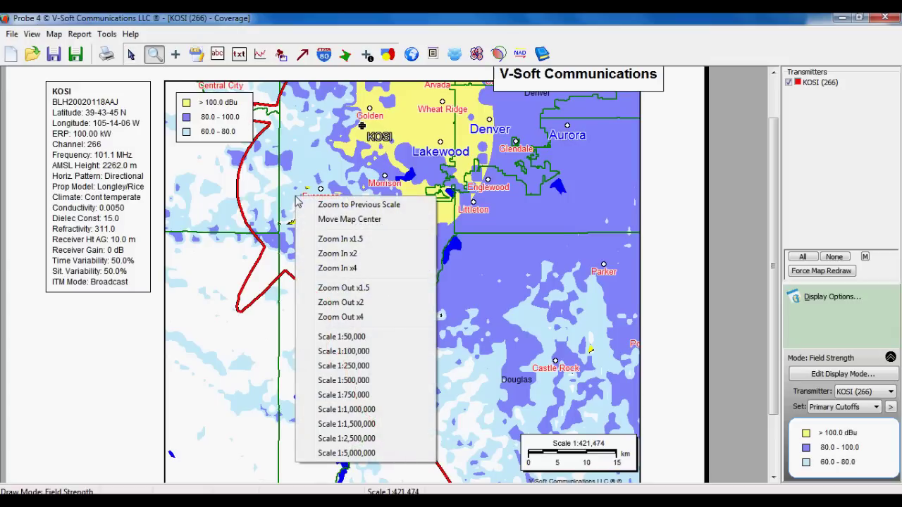
click(342, 204)
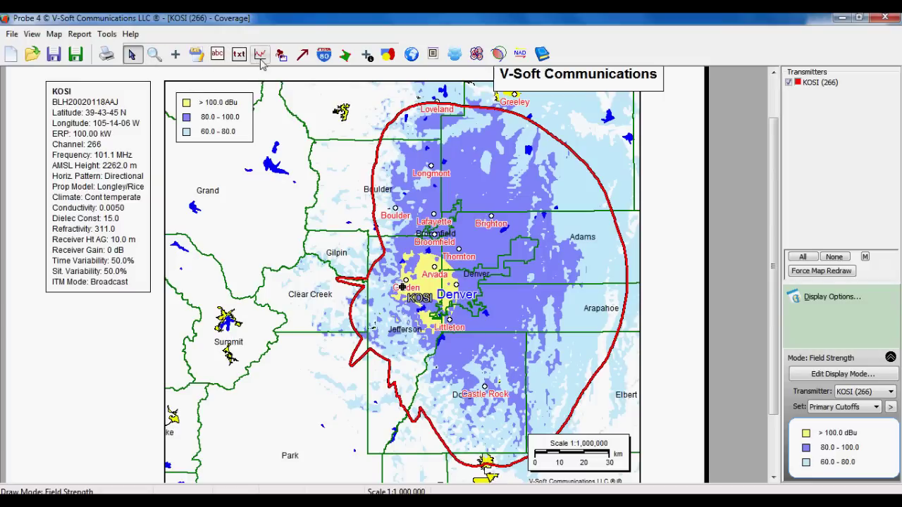
Plot a terrain and field strength profile from the KOSI transmitter about 46 km southward, and close the profile after viewing it
click(261, 59)
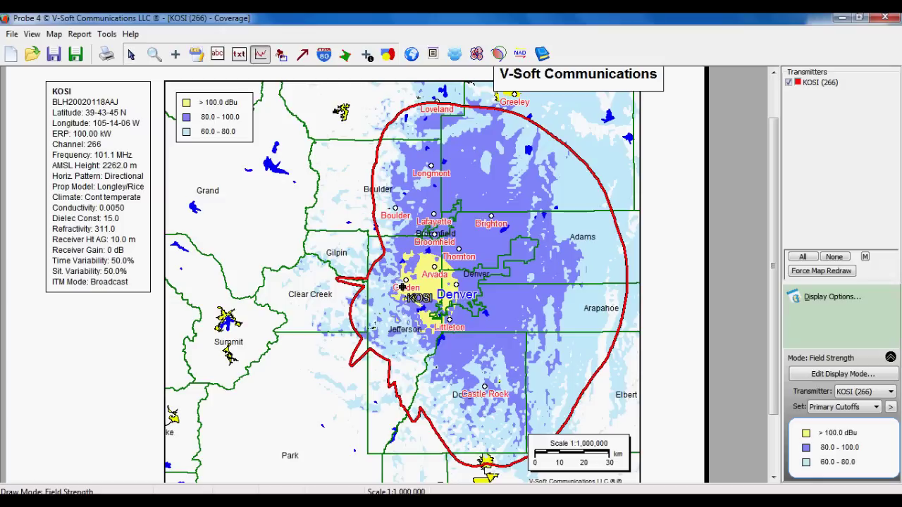
drag(403, 289, 414, 411)
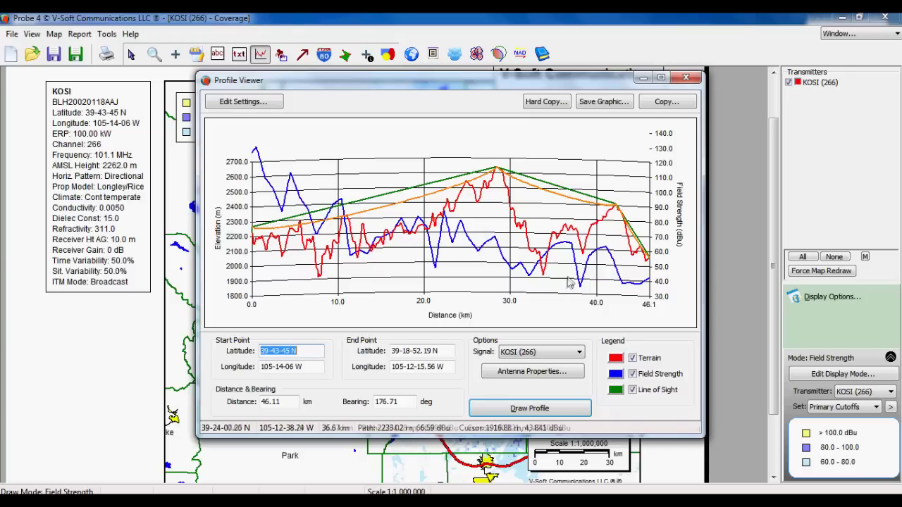
click(687, 78)
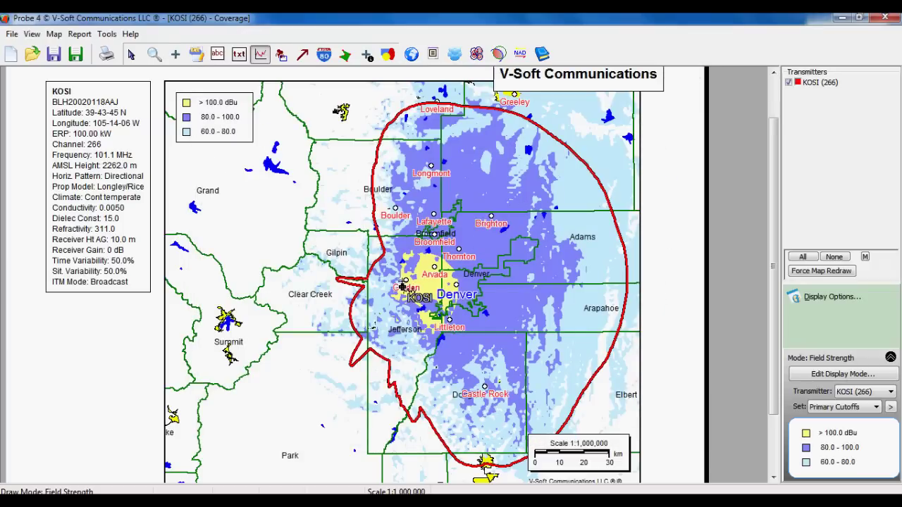
click(132, 56)
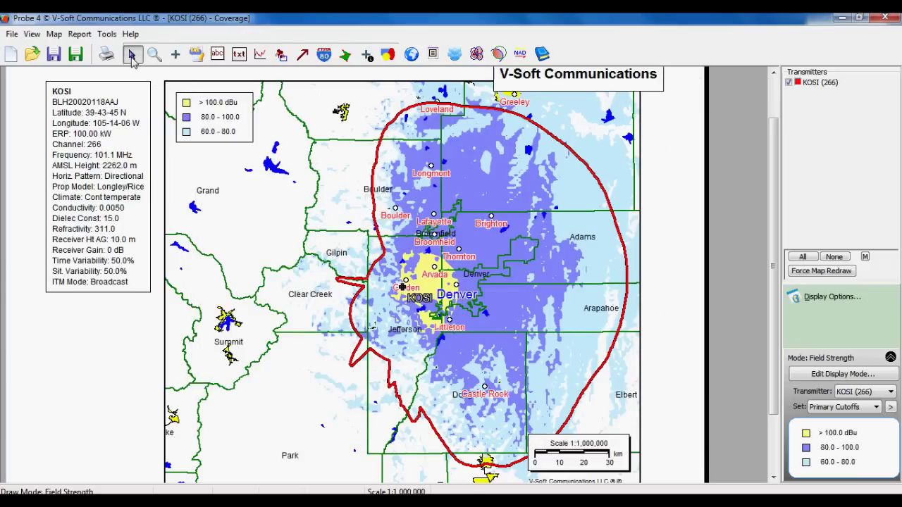
Generate a county breakdown population report with area, leaving out the racial breakdown and keeping the 60.0 dBu cutoff and 2000 US Census (SF1) data
click(80, 34)
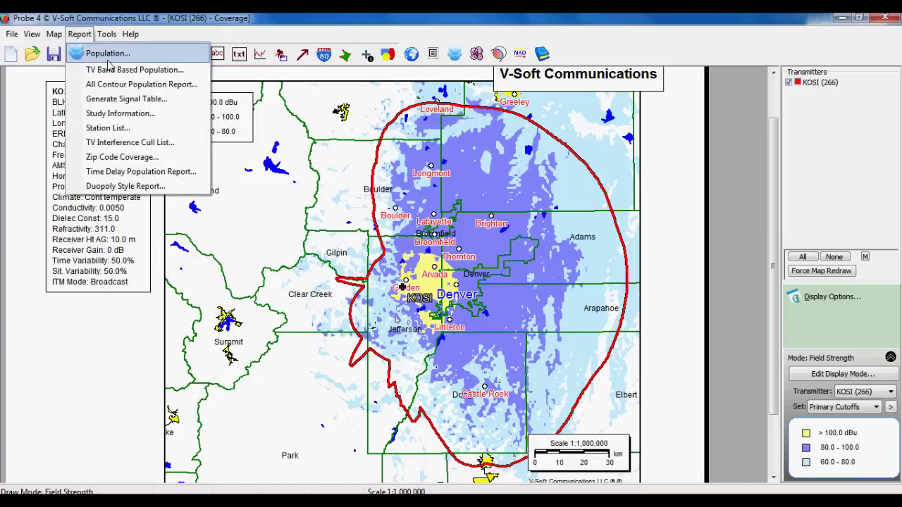
click(107, 54)
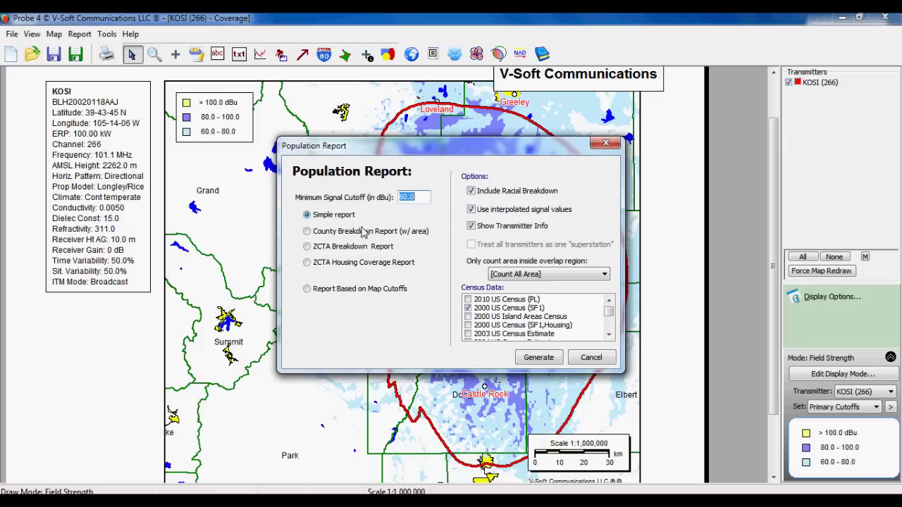
click(310, 232)
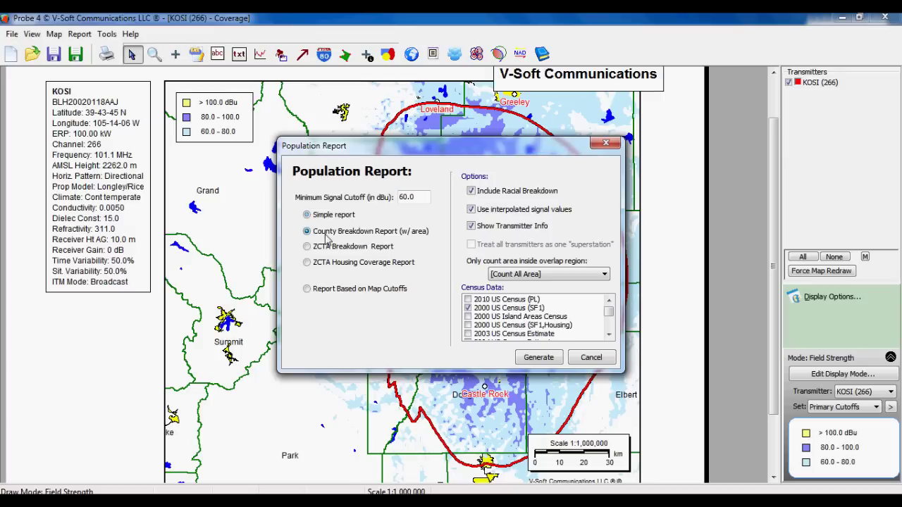
click(494, 192)
click(525, 357)
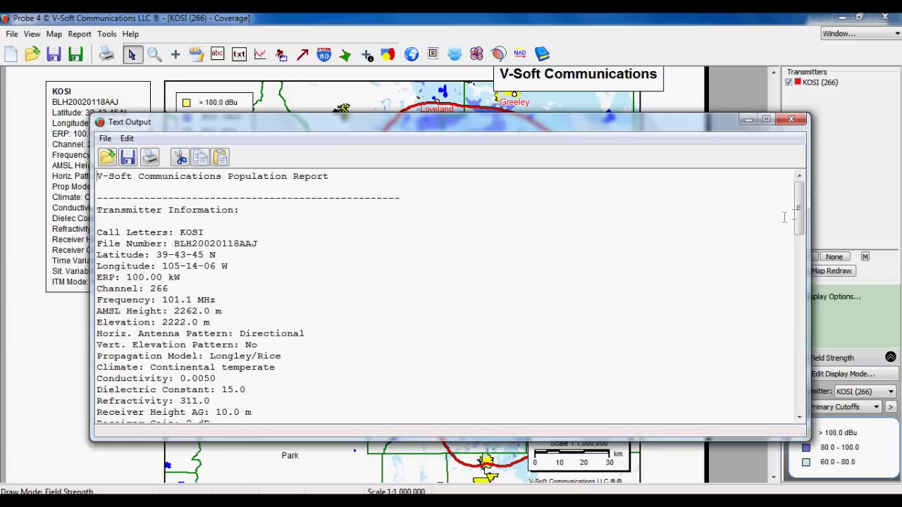
Examine the population report's covered population, housing unit and area totals and its county figures, and close the report
drag(799, 216, 802, 280)
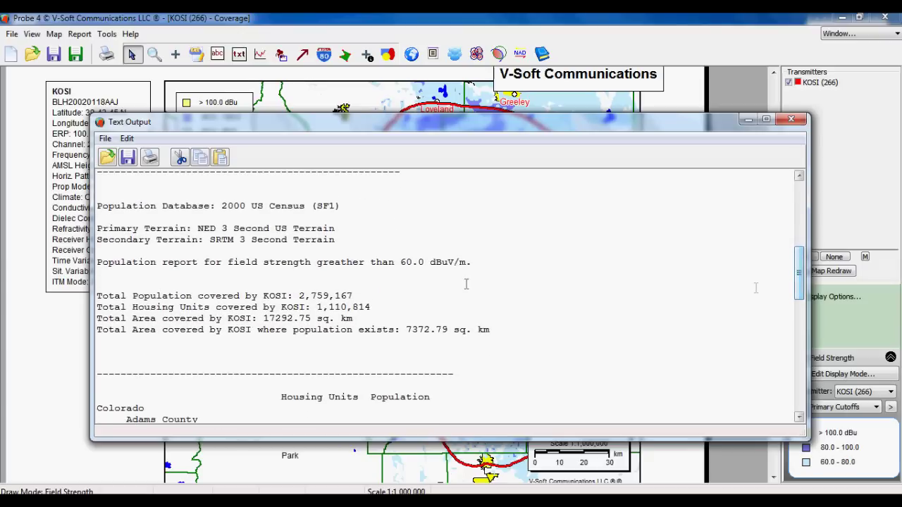
drag(297, 301, 371, 300)
drag(312, 308, 387, 308)
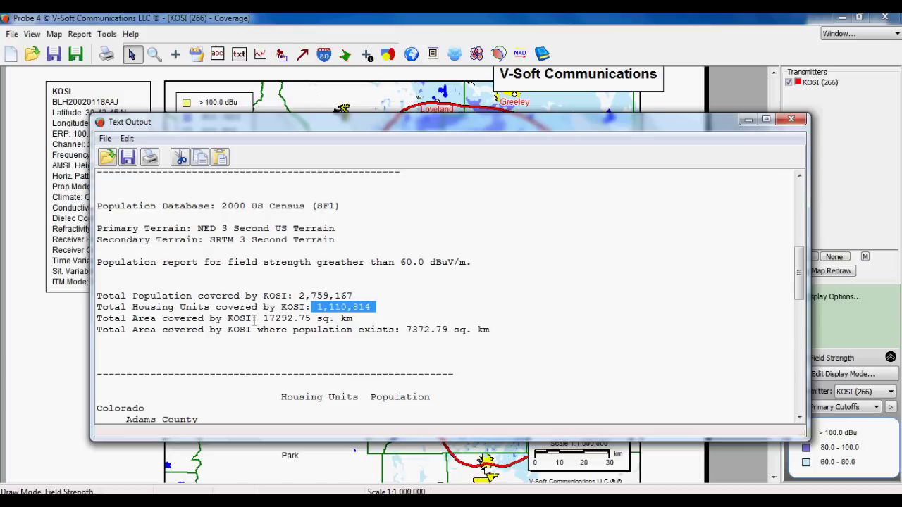
drag(252, 321, 360, 319)
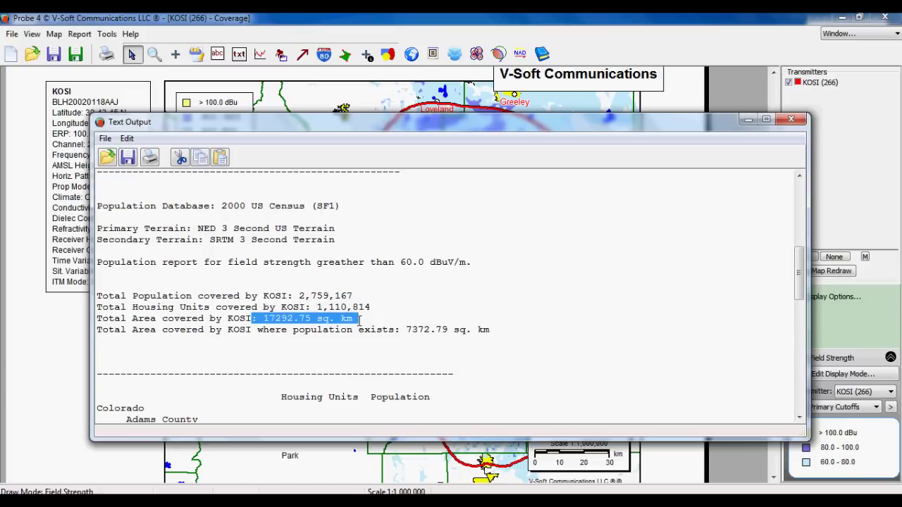
click(493, 330)
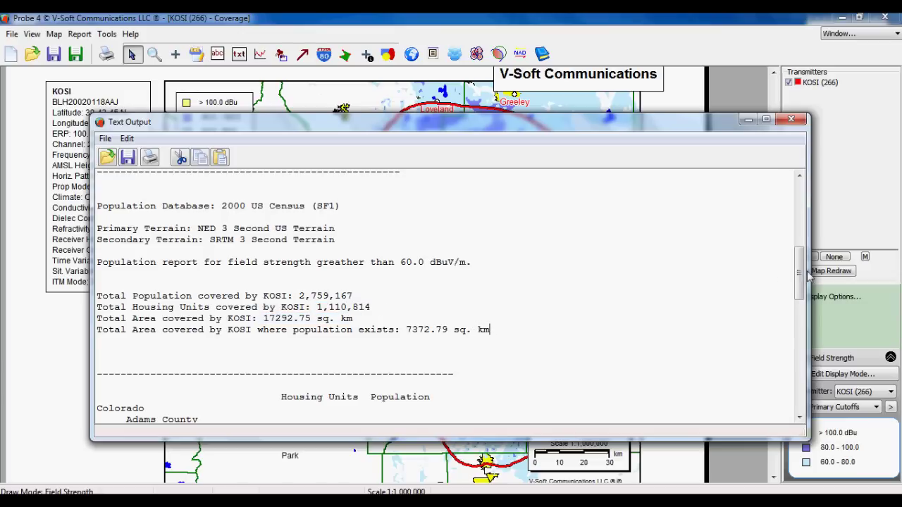
drag(801, 279, 801, 317)
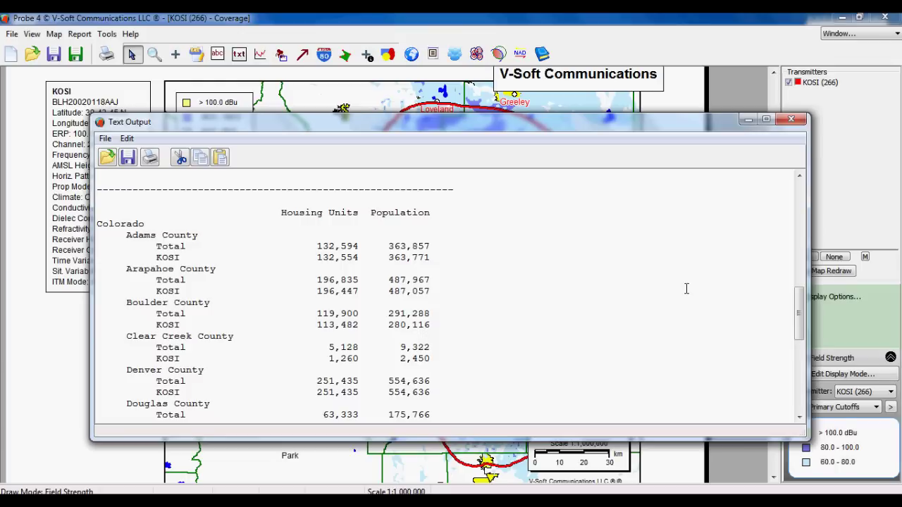
drag(809, 304, 809, 198)
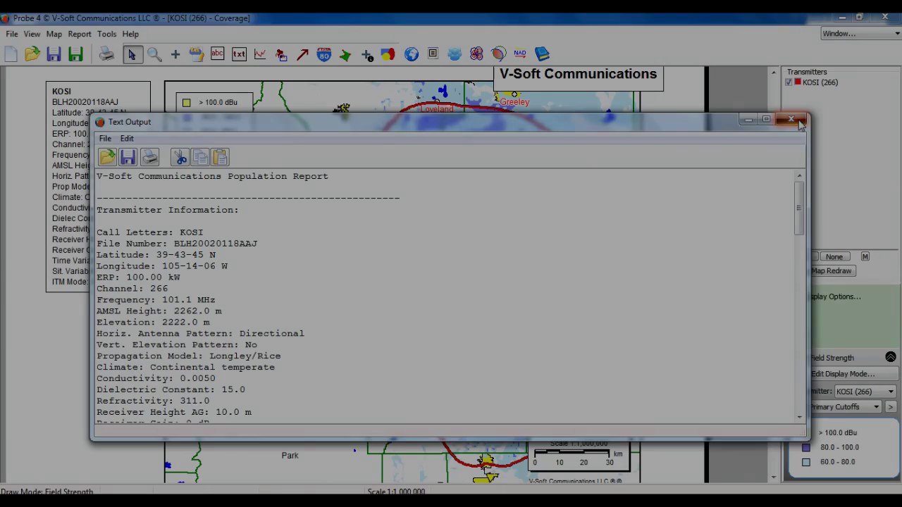
click(796, 121)
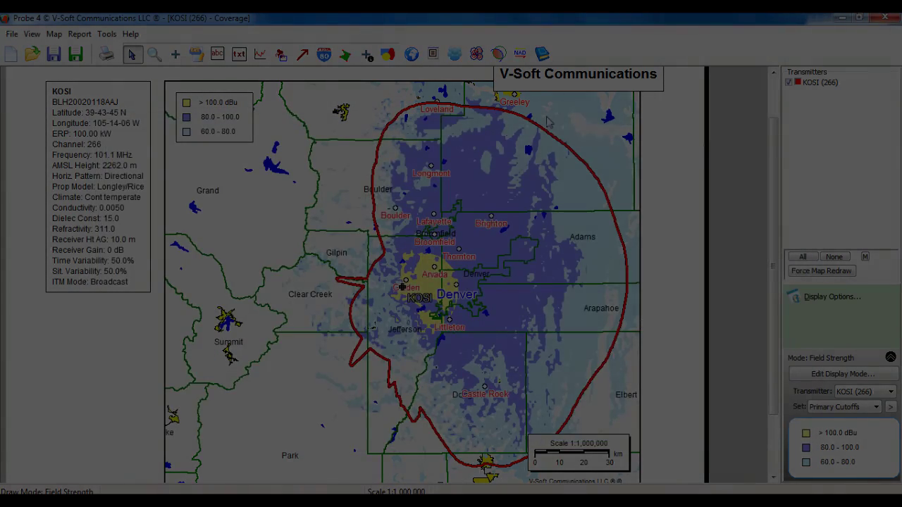